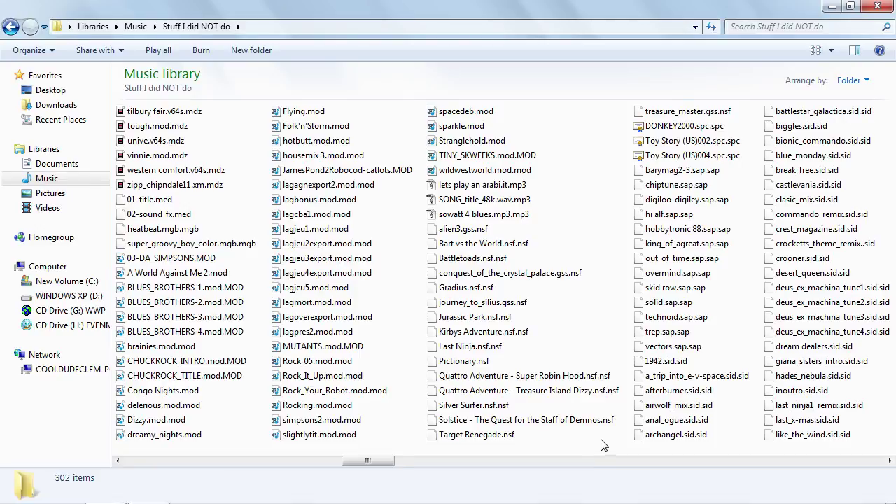
Browse the Stuff I did NOT do folder and inspect example chiptune files in SAP, SID and NSF formats
{"action": "scroll", "coordinate": [595, 438], "scroll_direction": "down", "scroll_amount": 1}
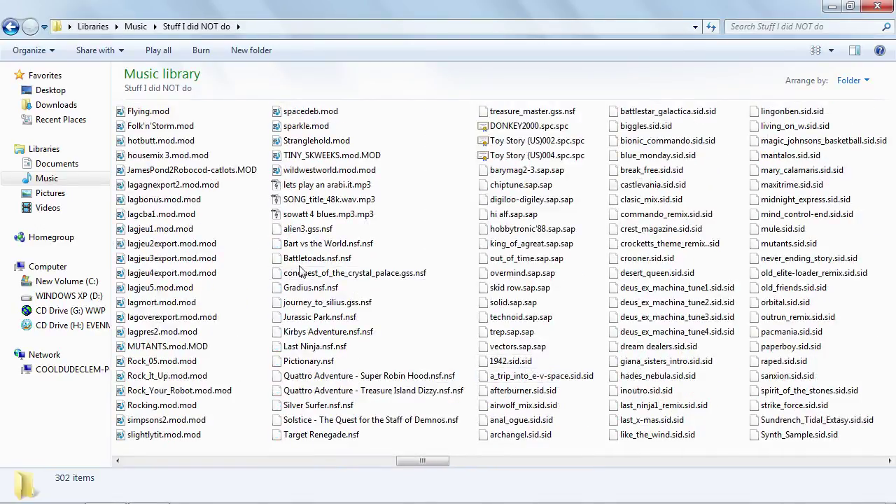
{"action": "left_click", "coordinate": [526, 264]}
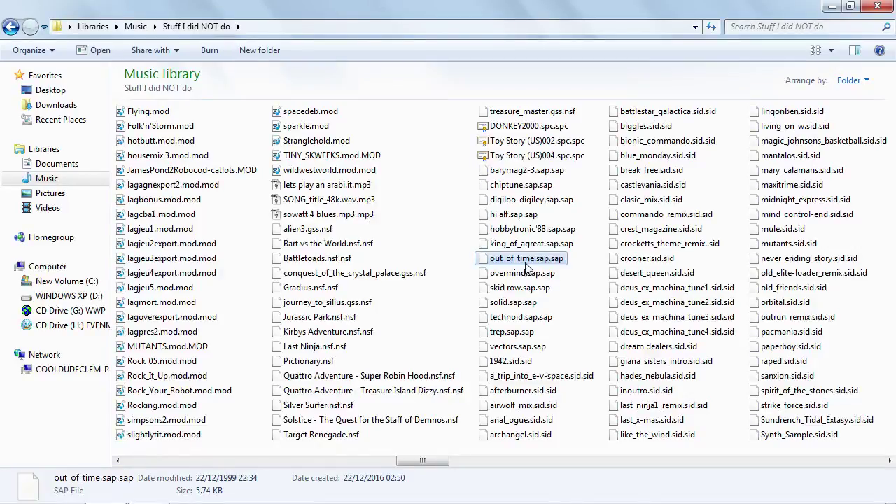
{"action": "left_click", "coordinate": [672, 280]}
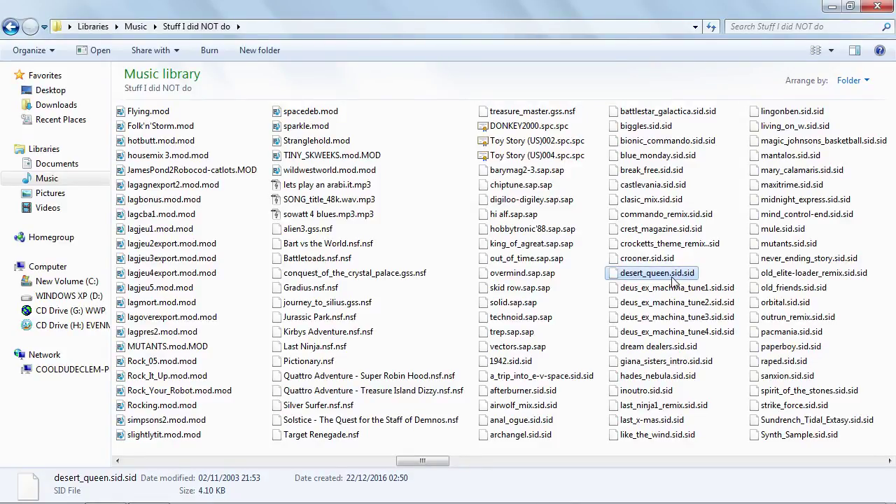
{"action": "left_click", "coordinate": [326, 293]}
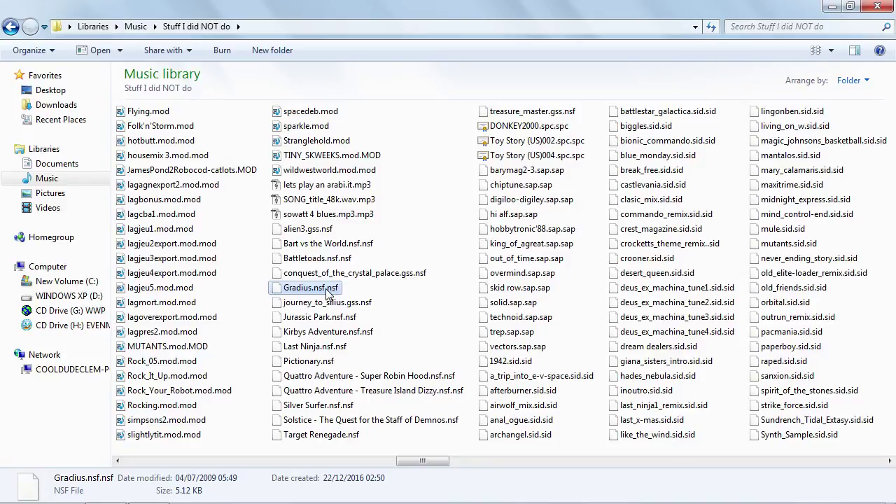
Launch nsfplay.exe from the nsfplay23 folder in the Documents library
{"action": "left_click", "coordinate": [37, 163]}
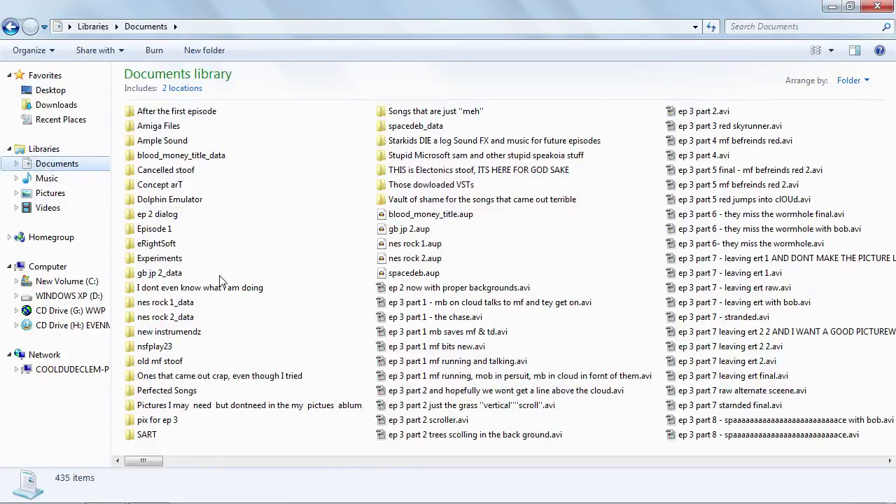
{"action": "double_click", "coordinate": [167, 347]}
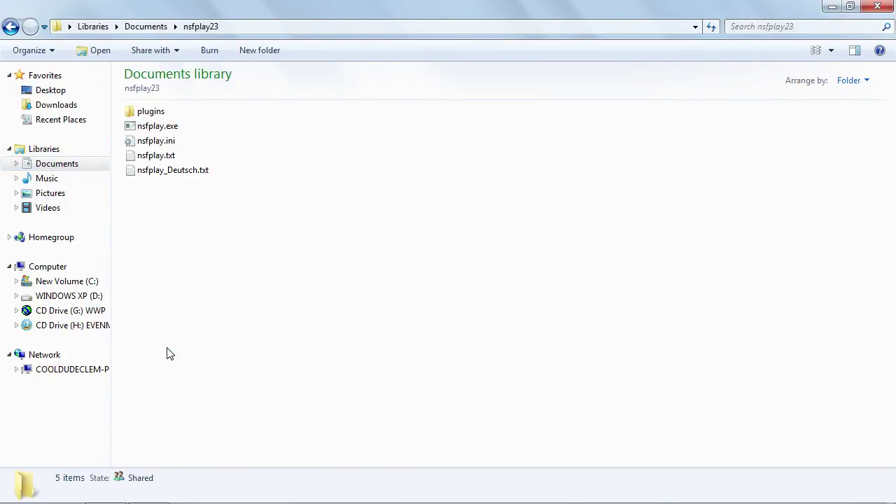
{"action": "double_click", "coordinate": [155, 128]}
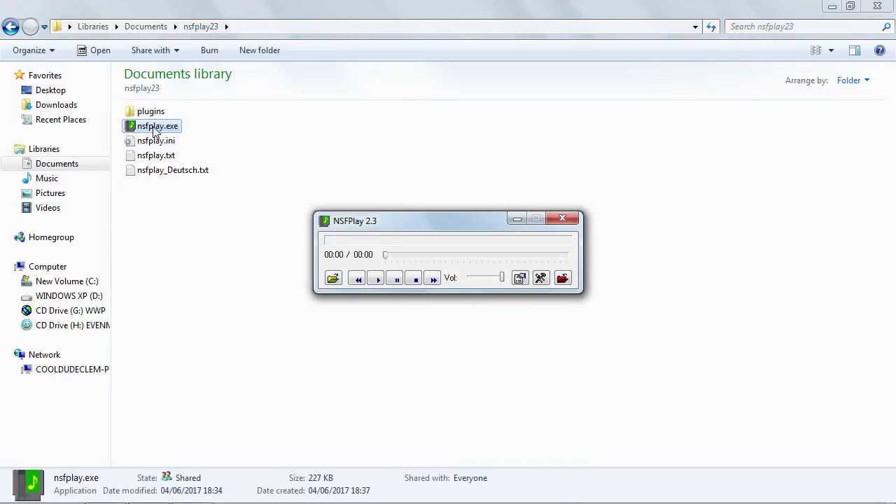
Load Kirbys Adventure.nsf.nsf from the music library's Stuff I did NOT do folder into the NSFPlay player
{"action": "left_click", "coordinate": [47, 181]}
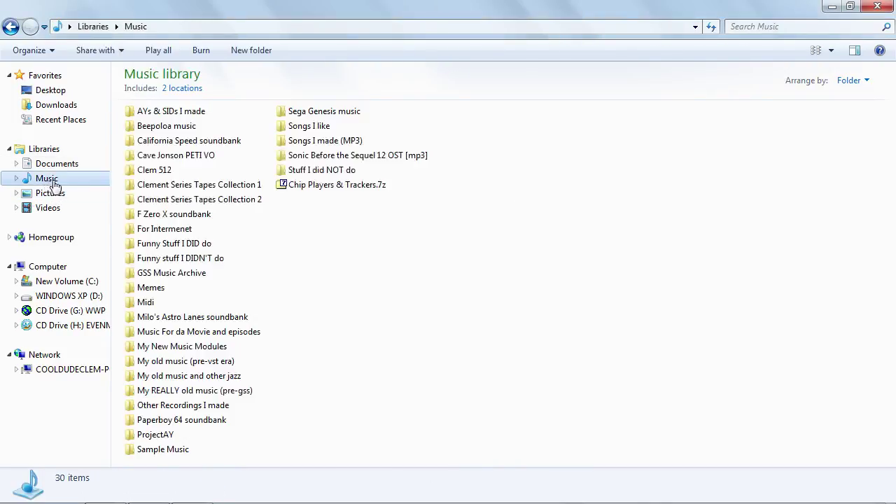
{"action": "double_click", "coordinate": [322, 170]}
{"action": "scroll", "coordinate": [405, 278], "scroll_direction": "down", "scroll_amount": 6}
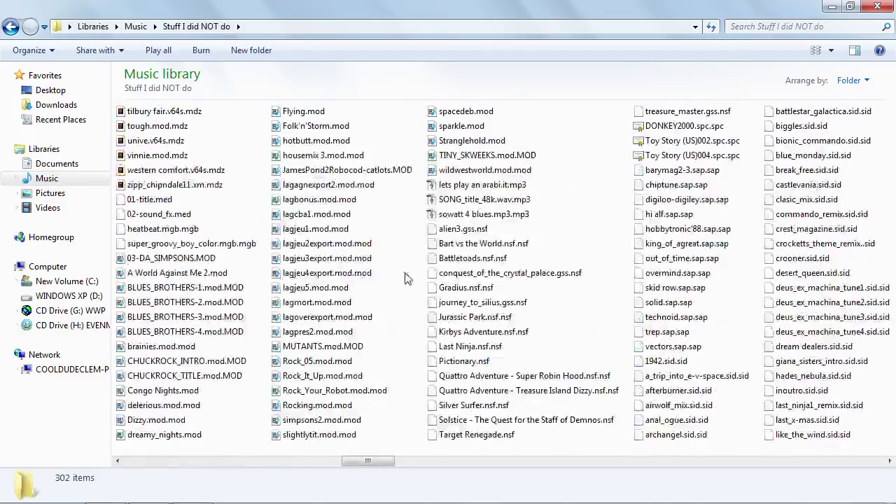
{"action": "key", "text": "alt+Tab"}
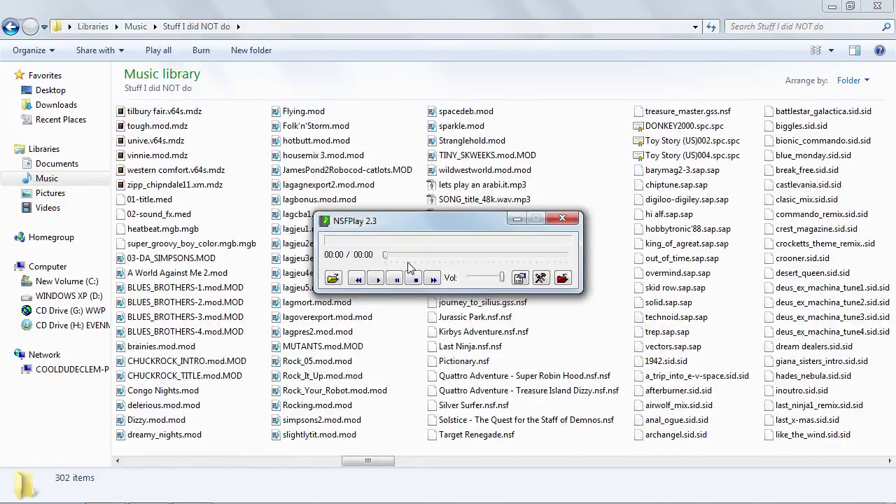
{"action": "left_click_drag", "start_coordinate": [478, 217], "coordinate": [293, 211]}
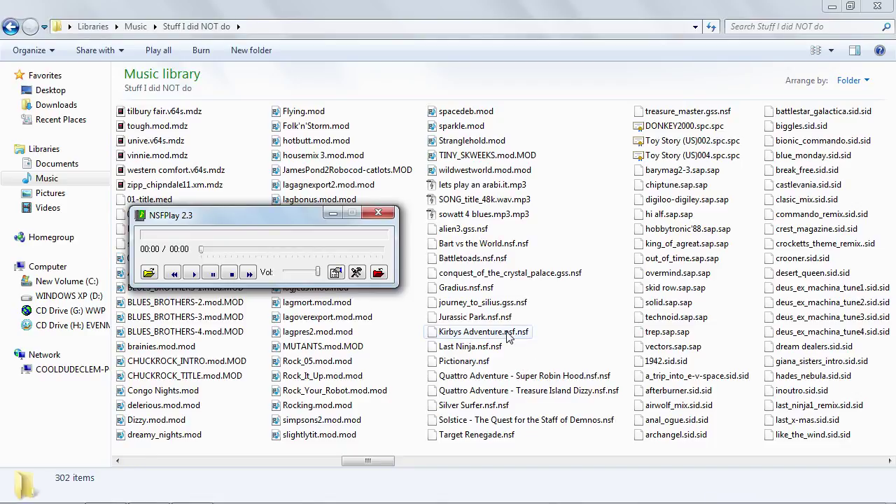
{"action": "left_click_drag", "start_coordinate": [509, 337], "coordinate": [265, 242]}
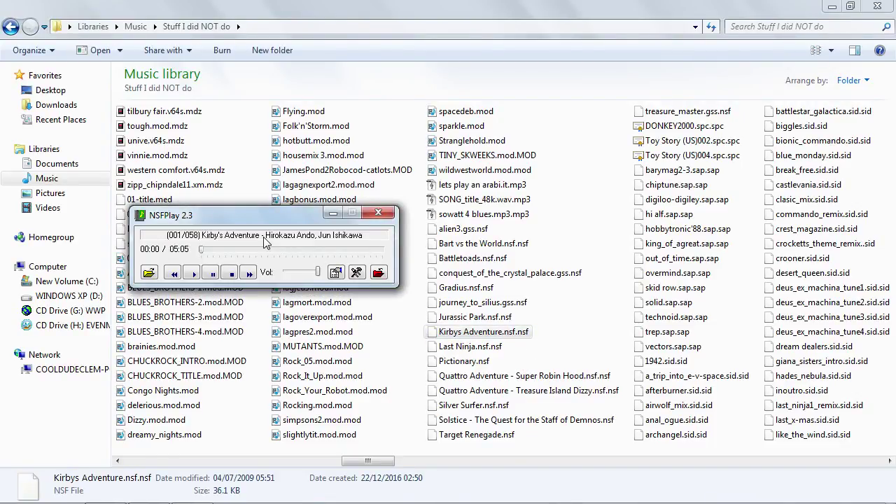
Skip ahead to the third Kirby's Adventure track in NSFPlay, stop playback and close the player
{"action": "left_click", "coordinate": [249, 274]}
{"action": "left_click", "coordinate": [248, 274]}
{"action": "left_click", "coordinate": [231, 276]}
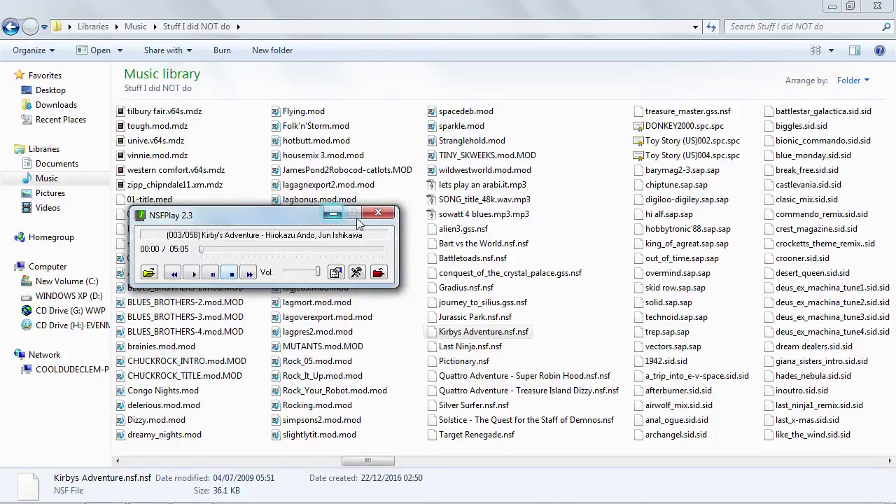
{"action": "left_click", "coordinate": [379, 213]}
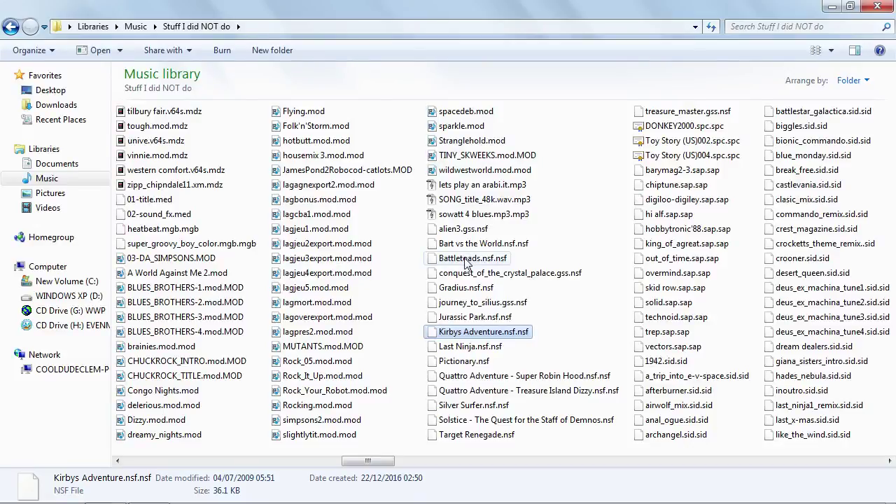
Try to choose nsfplay.exe from Documents > nsfplay23 as the program for opening Battletoads.nsf.nsf
{"action": "double_click", "coordinate": [466, 261]}
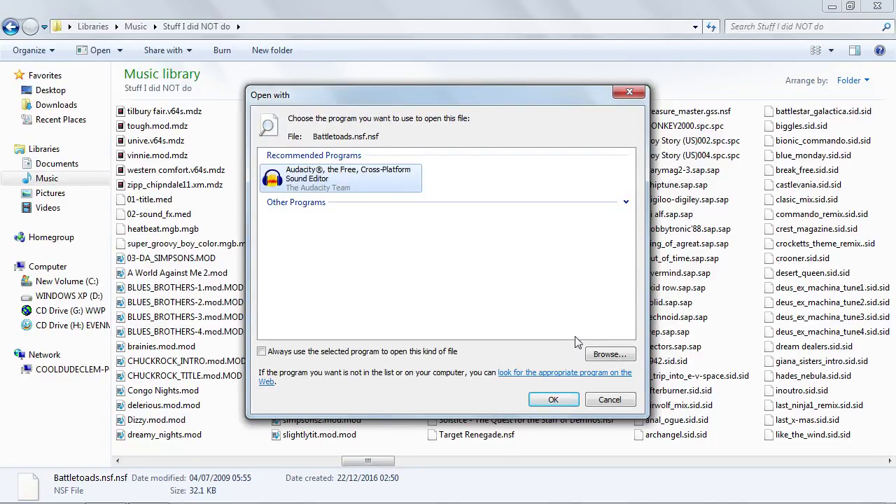
{"action": "left_click", "coordinate": [609, 355]}
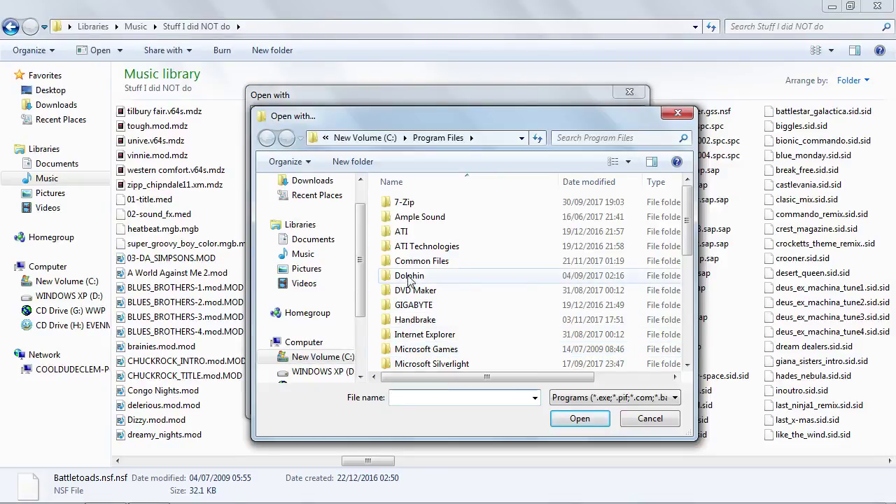
{"action": "left_click", "coordinate": [313, 239]}
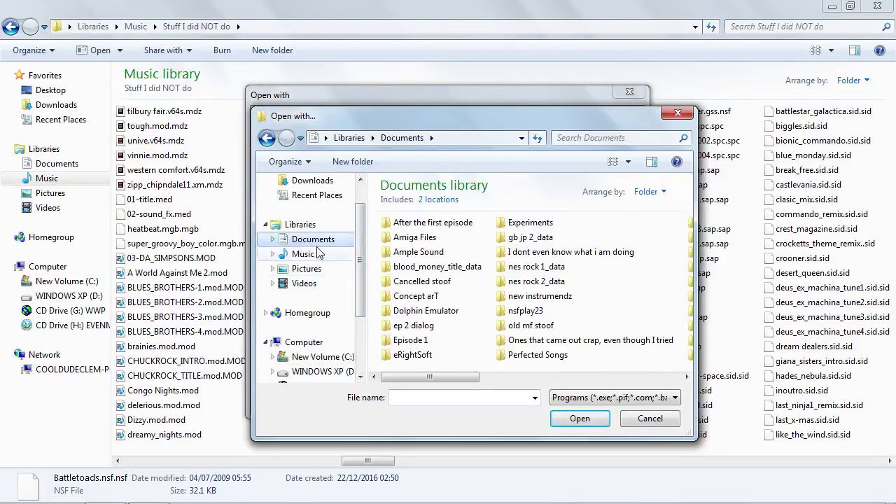
{"action": "double_click", "coordinate": [524, 312]}
{"action": "left_click", "coordinate": [410, 239]}
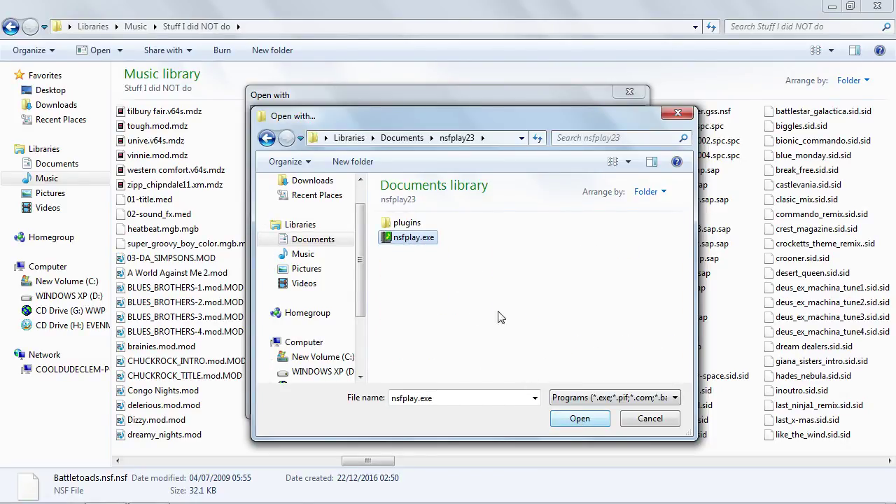
{"action": "left_click", "coordinate": [580, 419]}
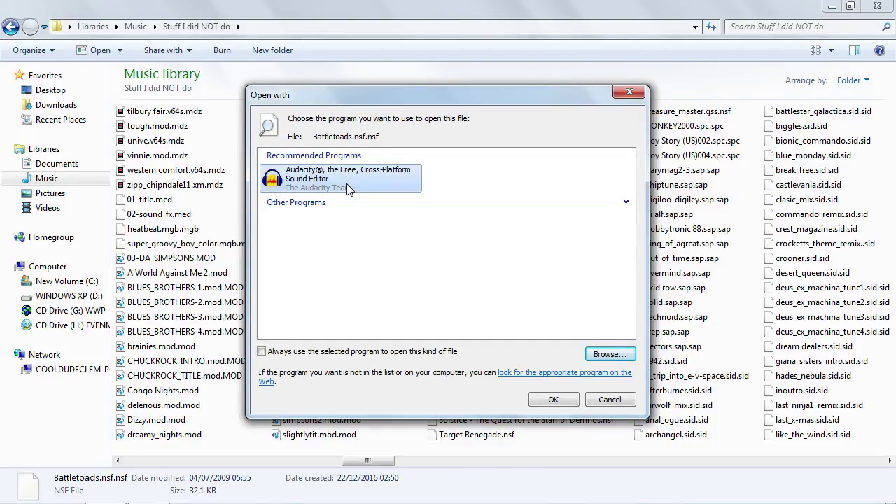
Open Battletoads.nsf.nsf in Audacity, end the import early, and listen to the beginning of the imported audio
{"action": "left_click", "coordinate": [552, 399]}
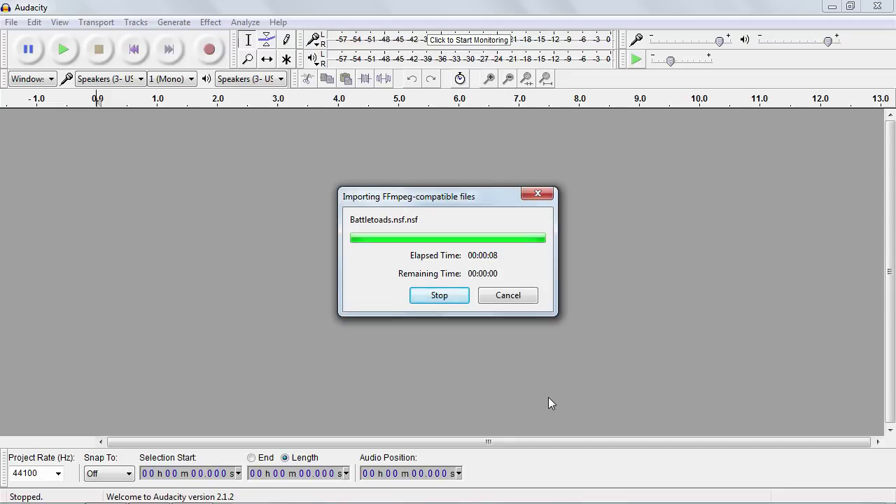
{"action": "left_click", "coordinate": [438, 295]}
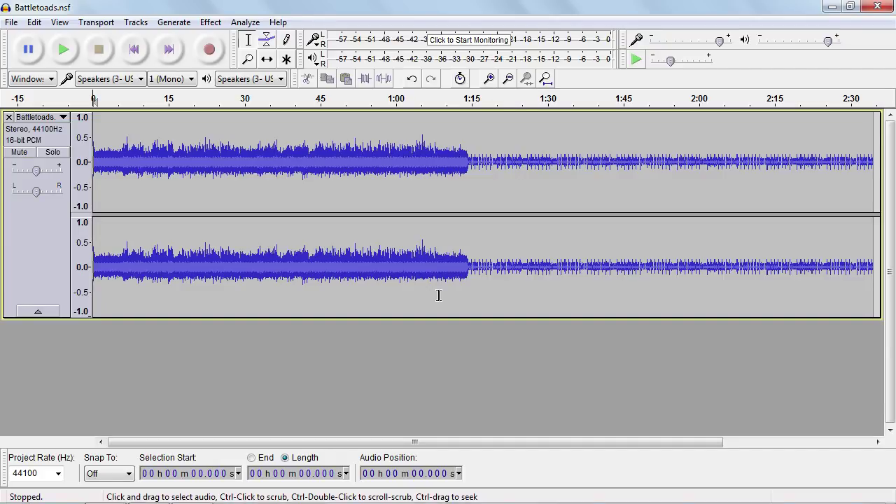
{"action": "key", "text": "space"}
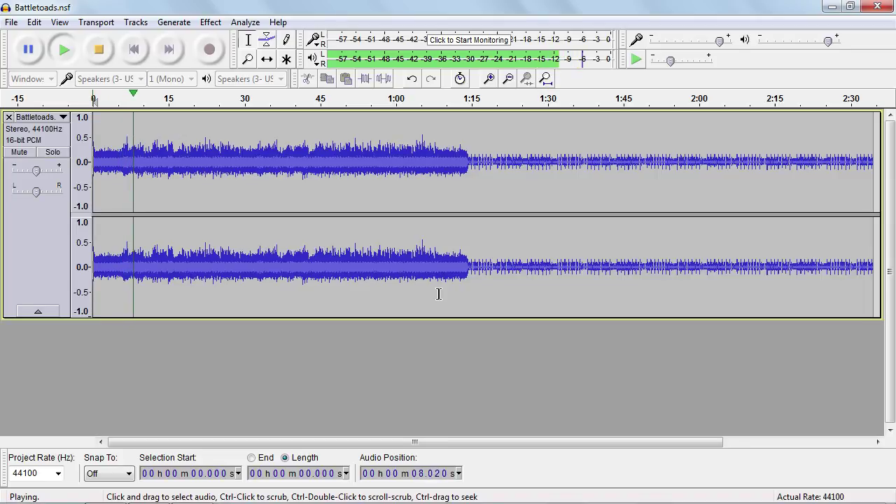
{"action": "key", "text": "space"}
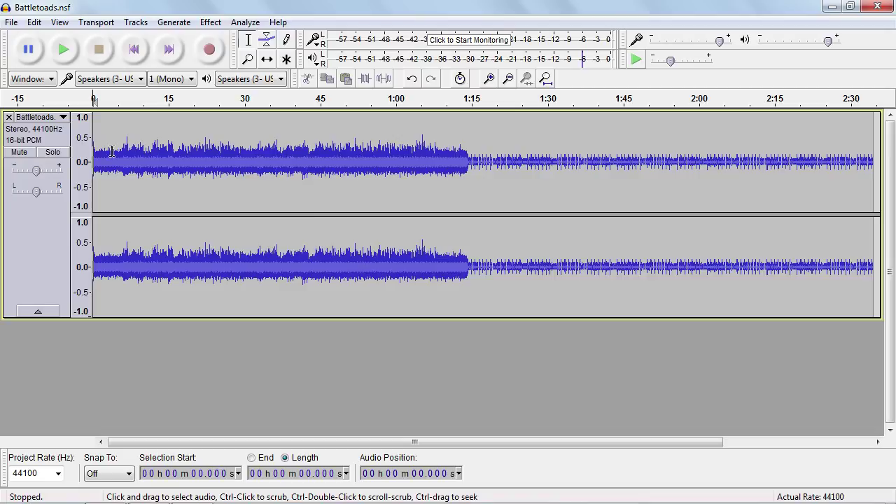
Replace the Battletoads track in Audacity with Kirbys Adventure.nsf.nsf from the Stuff I did NOT do folder
{"action": "left_click", "coordinate": [8, 117]}
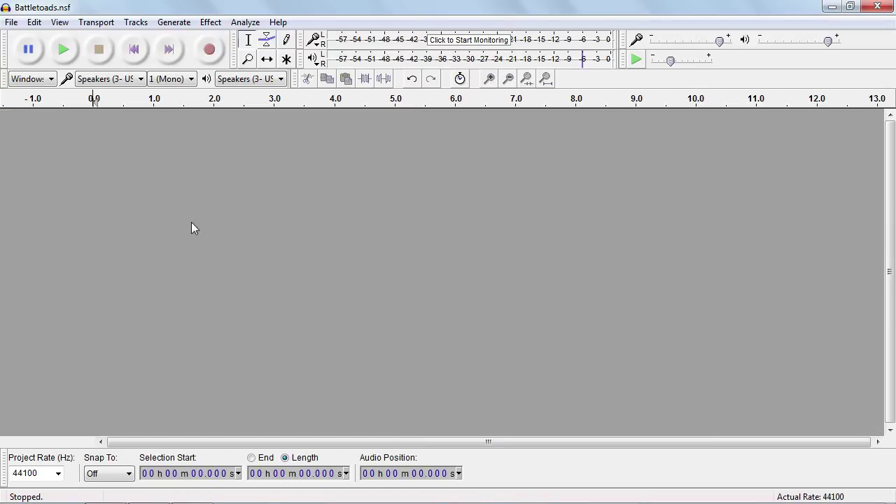
{"action": "key", "text": "alt+Tab"}
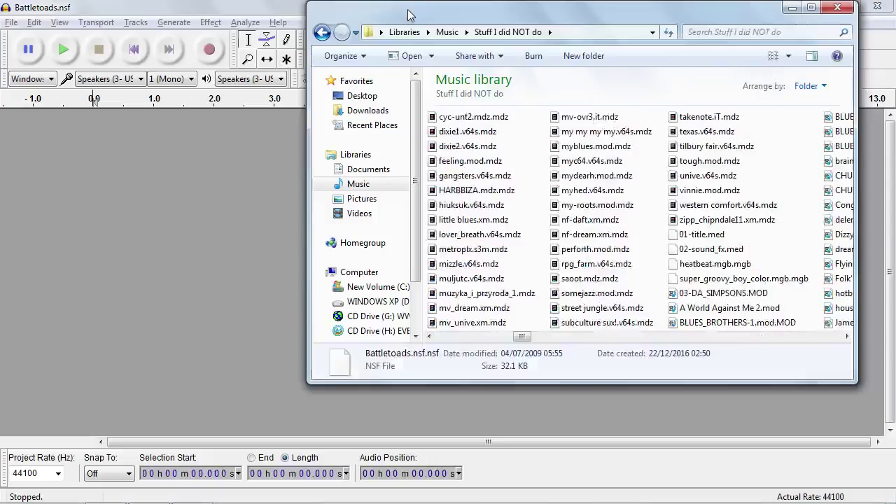
{"action": "double_click", "coordinate": [411, 10]}
{"action": "scroll", "coordinate": [630, 273], "scroll_direction": "right", "scroll_amount": 6}
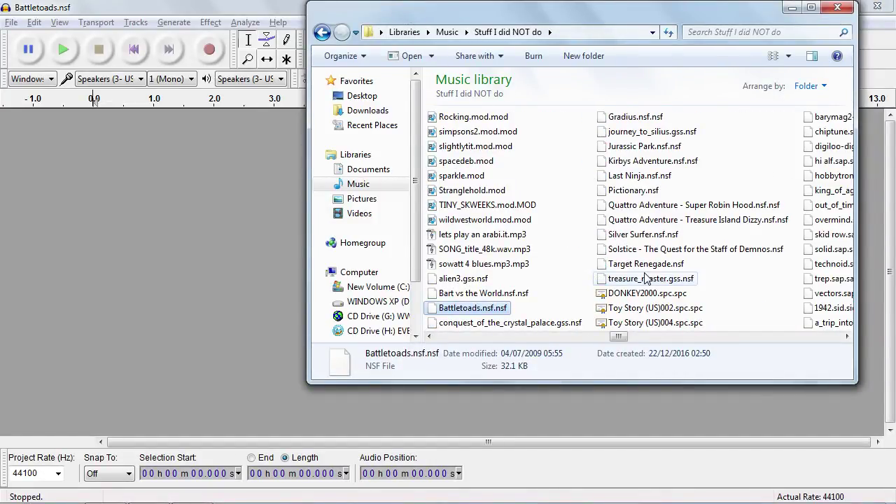
{"action": "left_click", "coordinate": [635, 164]}
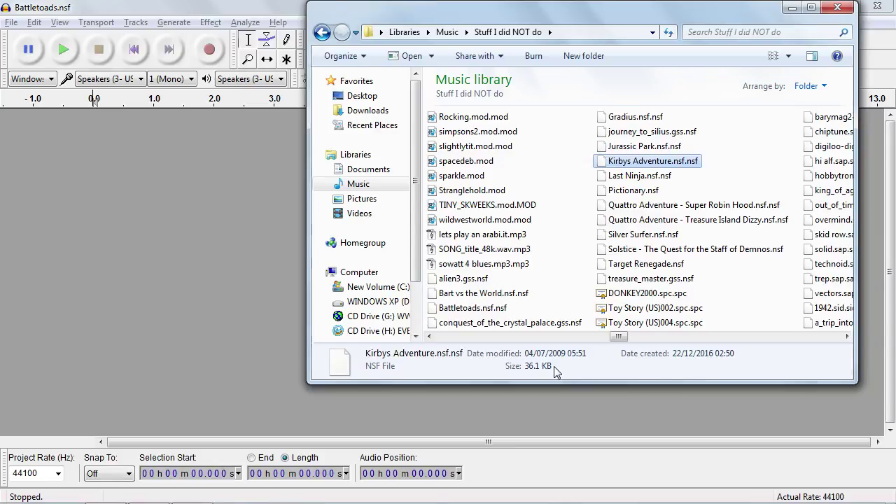
{"action": "left_click_drag", "start_coordinate": [643, 169], "coordinate": [197, 252]}
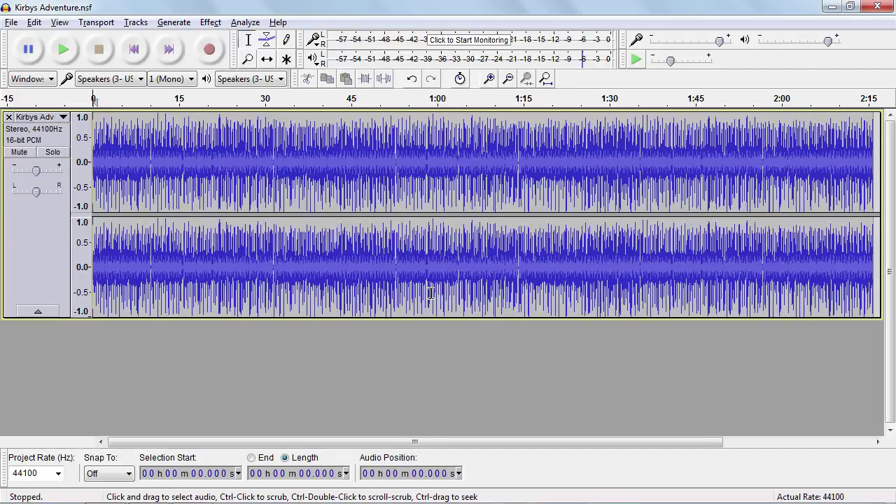
Listen to the beginning of the Kirbys Adventure track, stop playback, and close Audacity without saving
{"action": "key", "text": "space"}
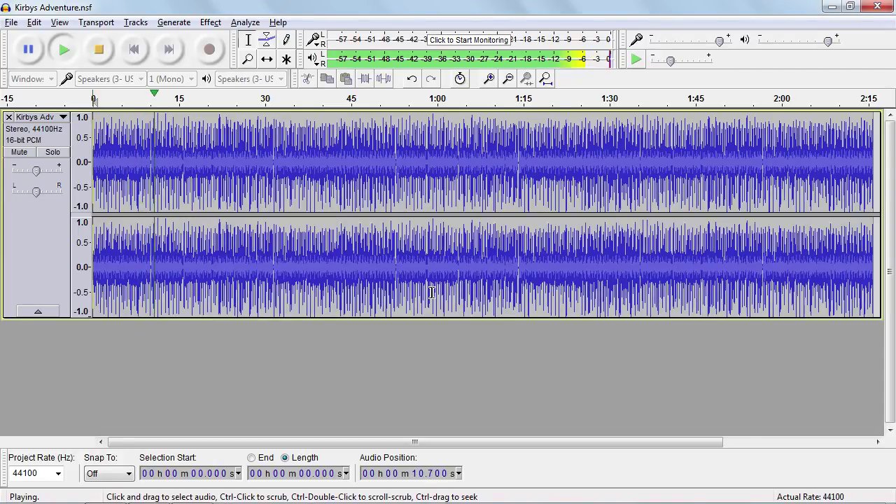
{"action": "key", "text": "space"}
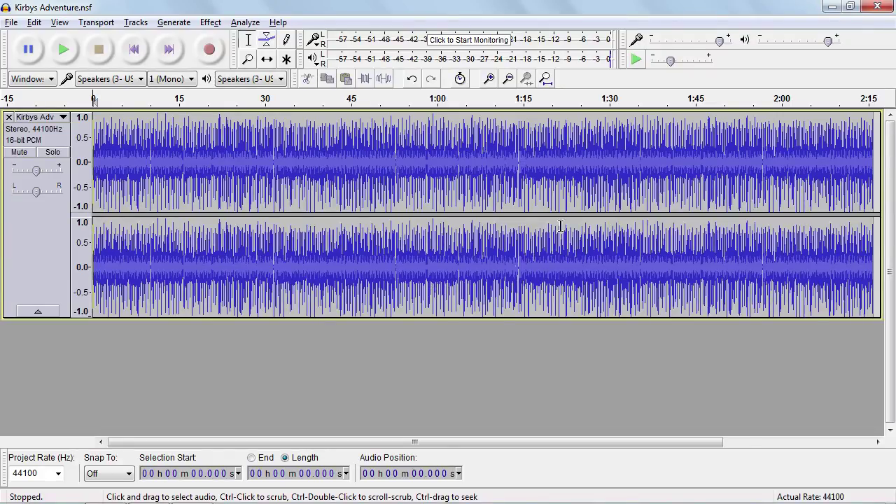
{"action": "left_click", "coordinate": [880, 7]}
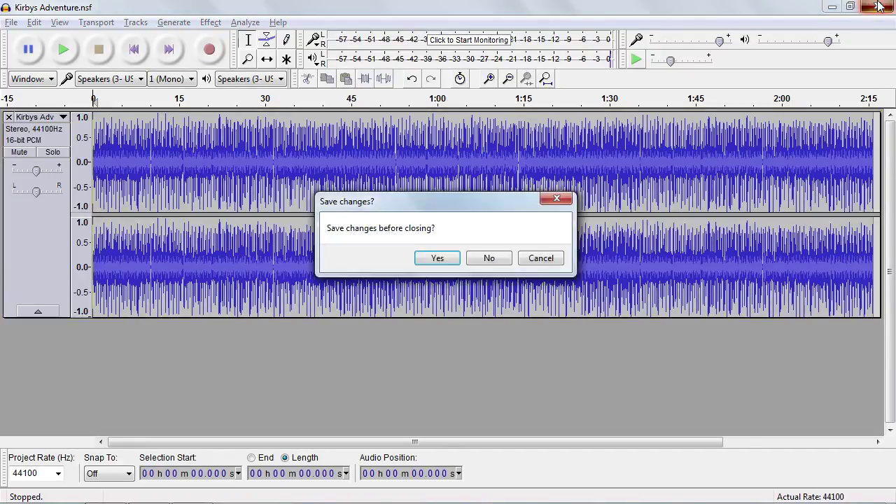
{"action": "left_click", "coordinate": [477, 260]}
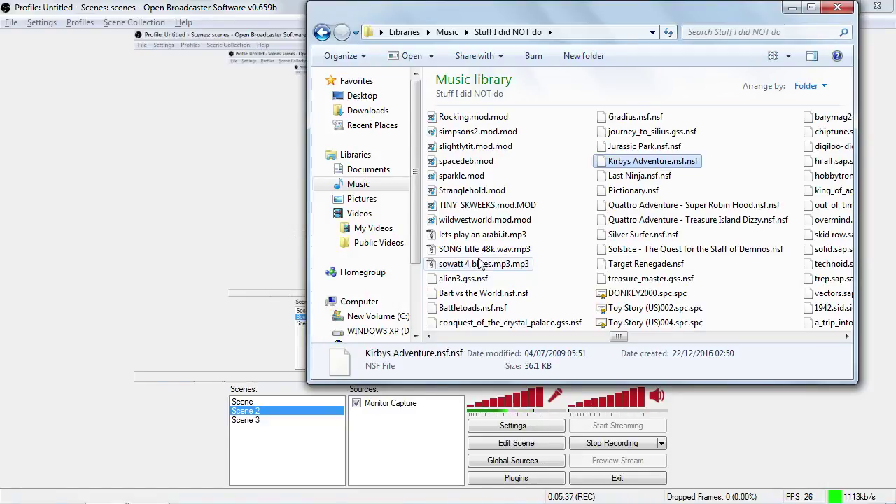
Bring up the program choices for opening Kirbys Adventure.nsf.nsf and look through the other programs offered
{"action": "right_click", "coordinate": [648, 165]}
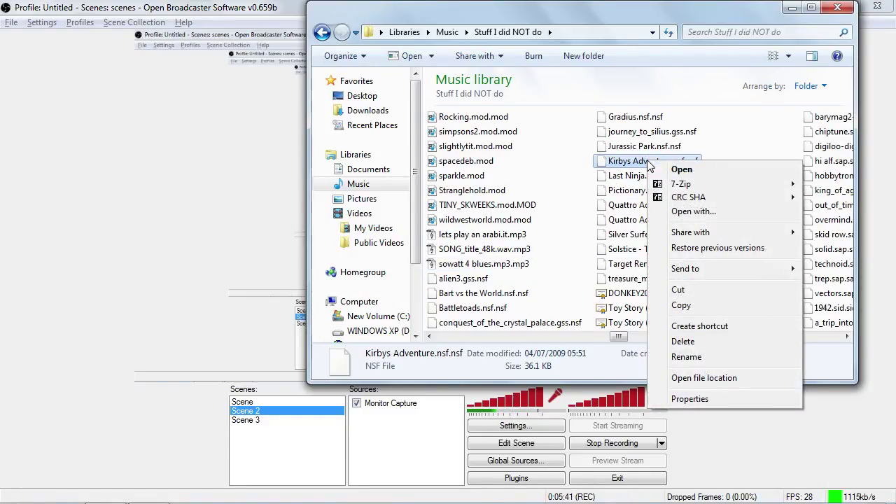
{"action": "key", "text": "h"}
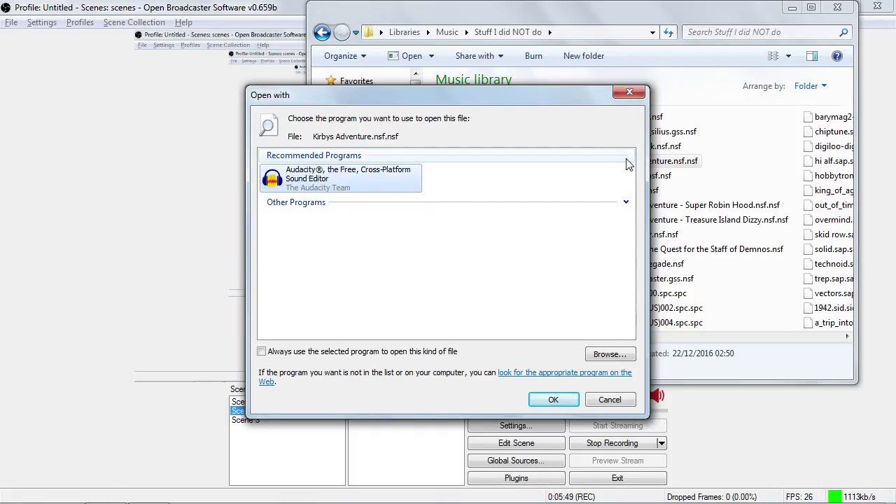
{"action": "left_click", "coordinate": [626, 202]}
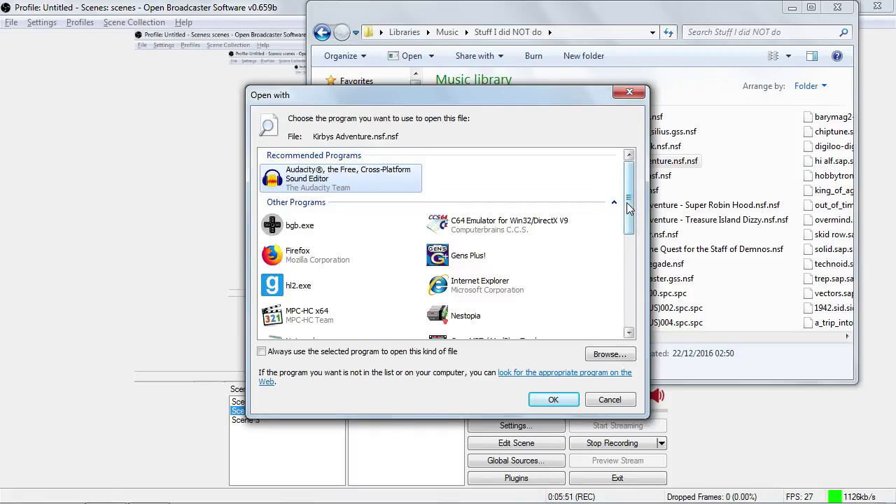
{"action": "mouse_move", "coordinate": [628, 207]}
{"action": "left_mouse_down"}
{"action": "mouse_move", "coordinate": [628, 315]}
{"action": "mouse_move", "coordinate": [620, 218]}
{"action": "mouse_move", "coordinate": [610, 326]}
{"action": "left_mouse_up"}
Try to choose nsfplay.exe from Documents > nsfplay23 as the program for opening Kirbys Adventure.nsf.nsf
{"action": "left_click", "coordinate": [606, 355]}
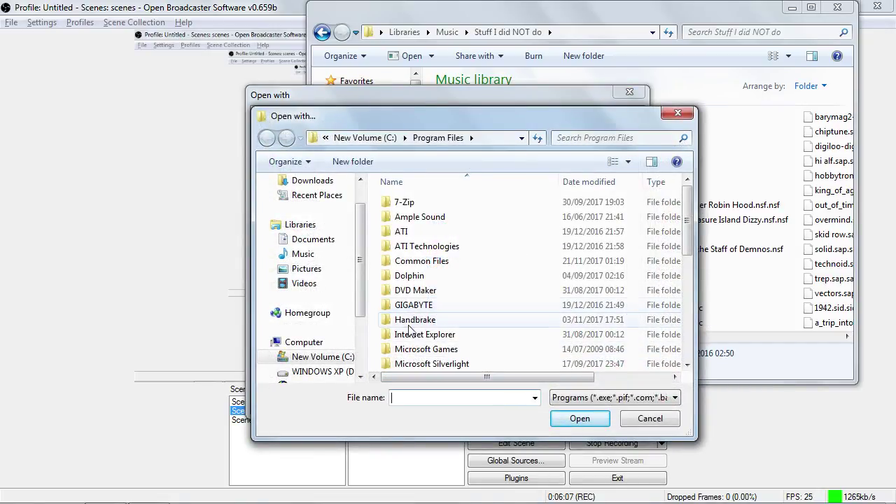
{"action": "left_click", "coordinate": [312, 240]}
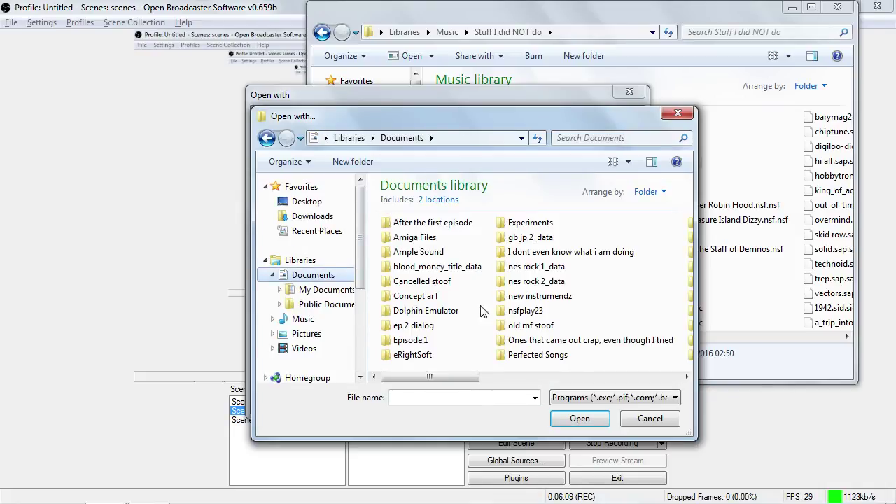
{"action": "left_click", "coordinate": [529, 314]}
{"action": "double_click", "coordinate": [526, 313]}
{"action": "left_click", "coordinate": [411, 238]}
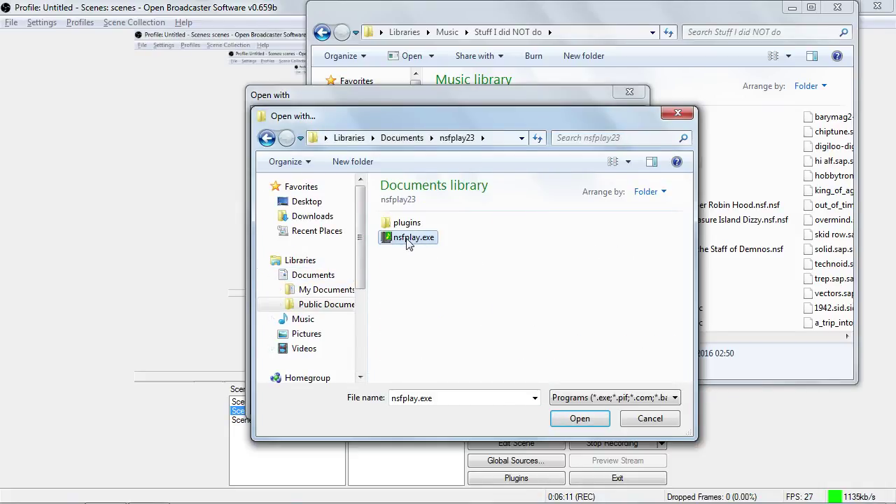
{"action": "left_click", "coordinate": [571, 420]}
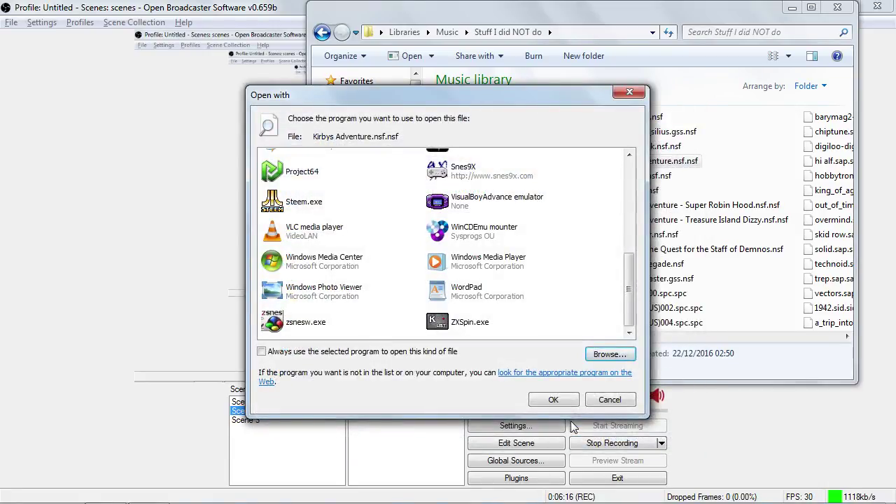
Open Kirbys Adventure.nsf.nsf with Audacity, the recommended program
{"action": "mouse_move", "coordinate": [630, 286]}
{"action": "left_mouse_down"}
{"action": "mouse_move", "coordinate": [642, 194]}
{"action": "mouse_move", "coordinate": [642, 301]}
{"action": "mouse_move", "coordinate": [646, 190]}
{"action": "left_mouse_up"}
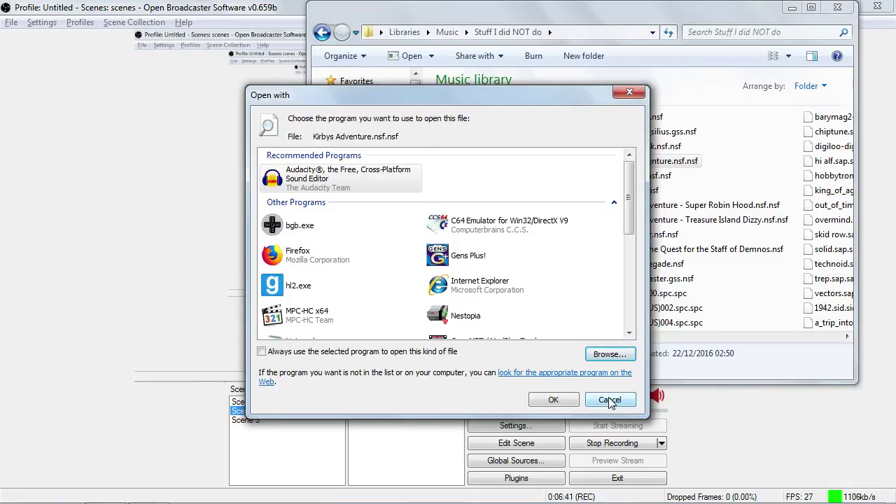
{"action": "left_click", "coordinate": [543, 399]}
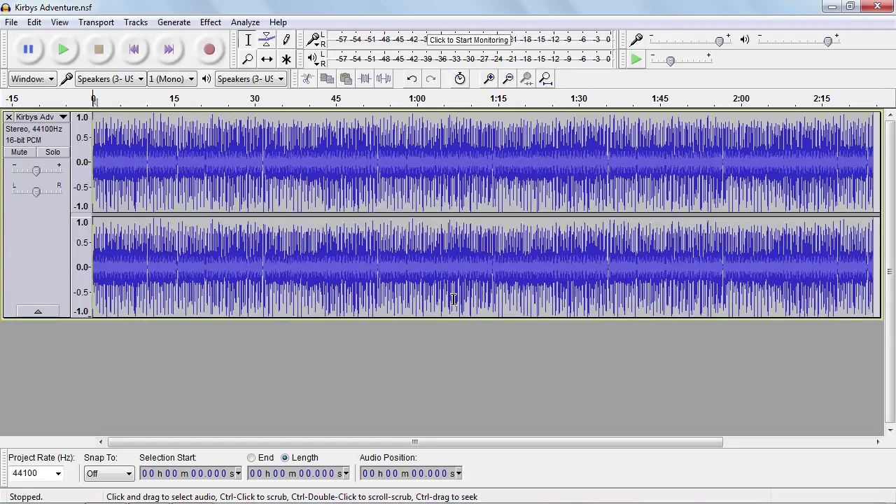
Close Audacity without saving the imported Kirbys Adventure track, and close the Stuff I did NOT do folder window
{"action": "left_click", "coordinate": [879, 7]}
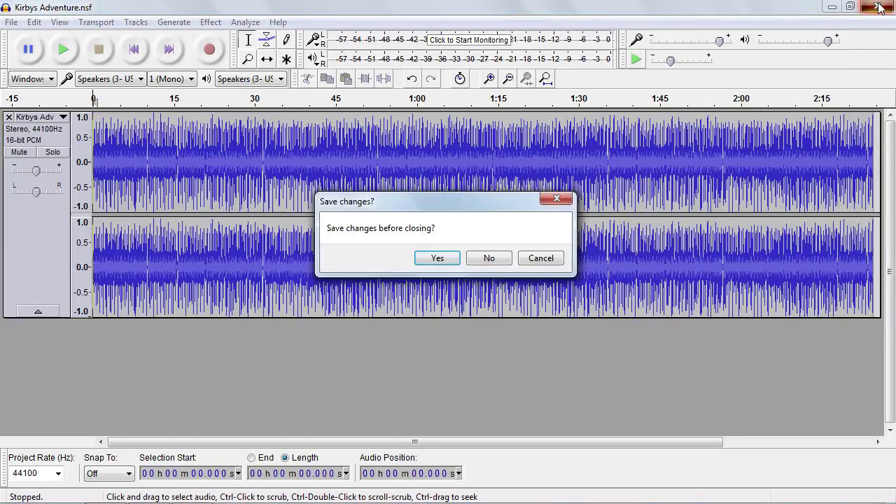
{"action": "left_click", "coordinate": [488, 258]}
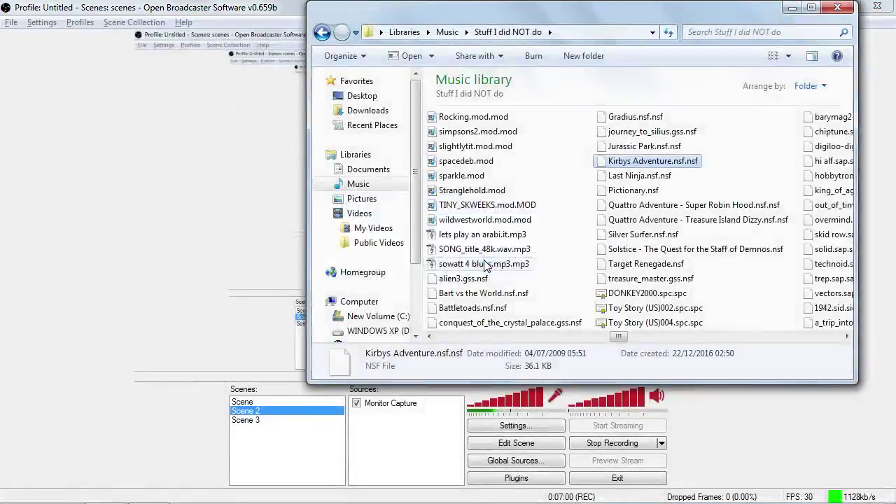
{"action": "left_click", "coordinate": [838, 9]}
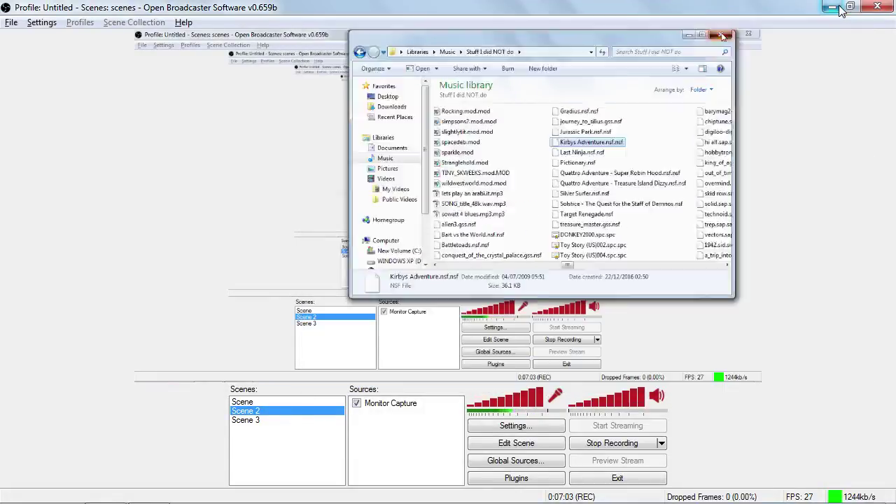